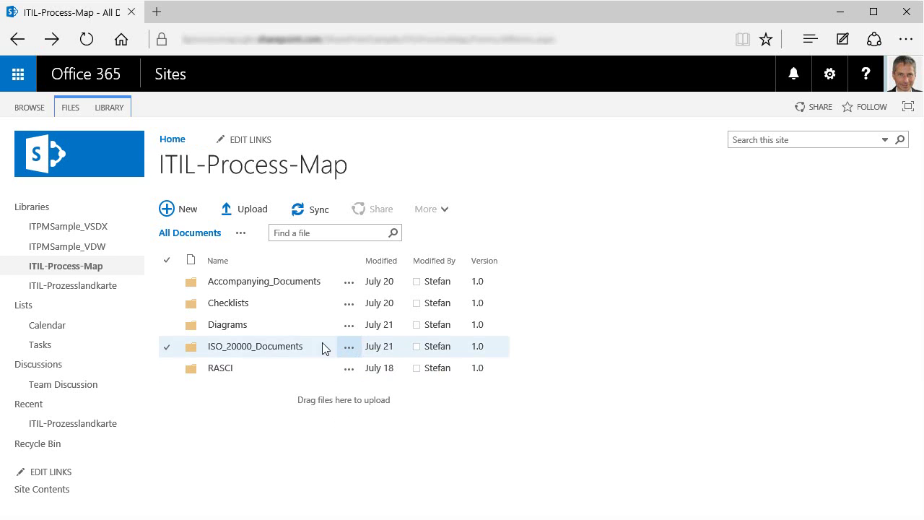
# - Open the IT_Service_Management diagram from the Service_Management_Top_Level folder under Diagrams
pyautogui.click(224, 326)
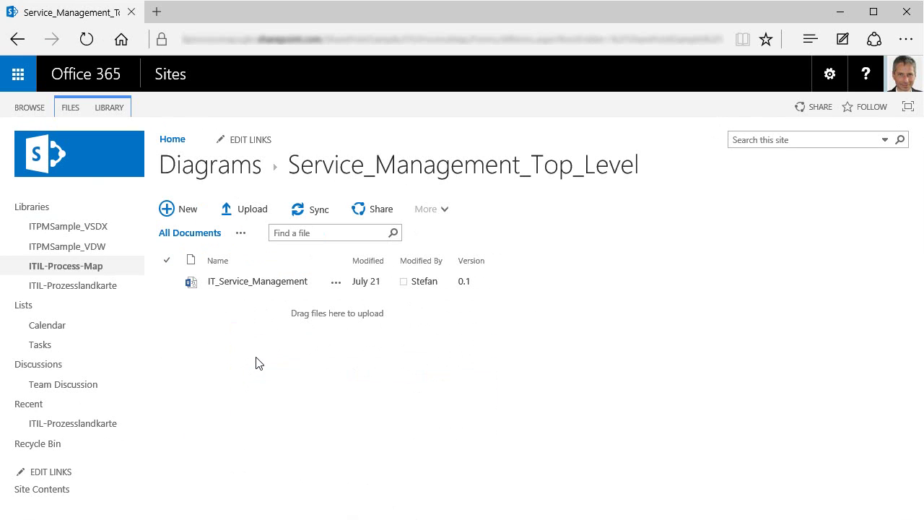
pyautogui.click(260, 283)
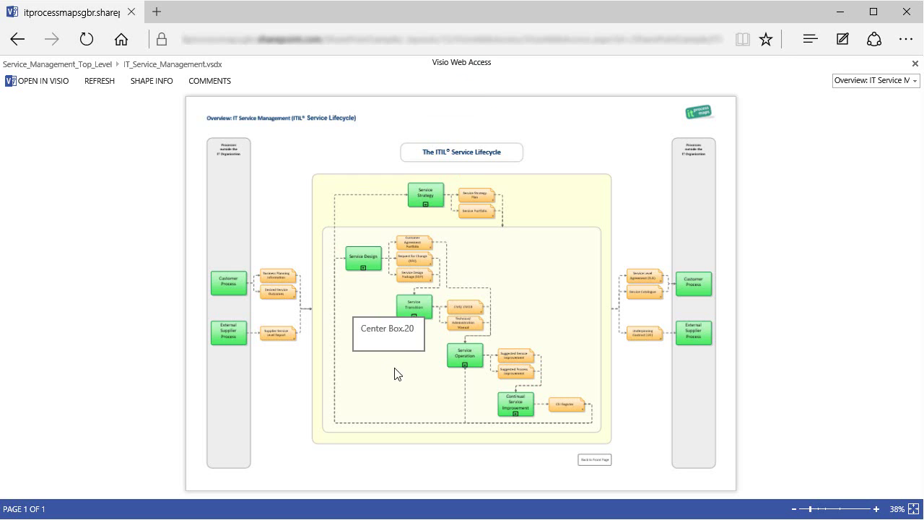
# - Follow the Service Operation process in the service lifecycle overview to its own overview diagram
pyautogui.moveTo(808, 509); pyautogui.dragTo(829, 511)
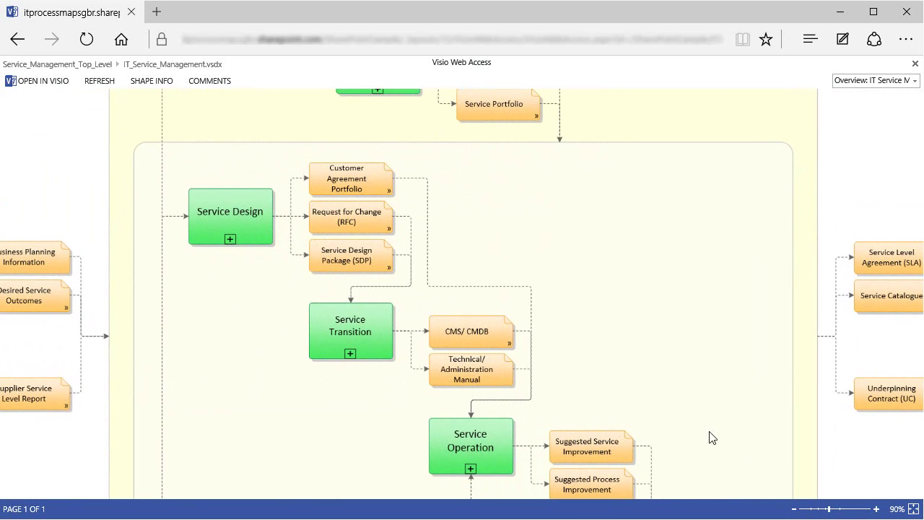
pyautogui.moveTo(664, 413); pyautogui.dragTo(657, 270)
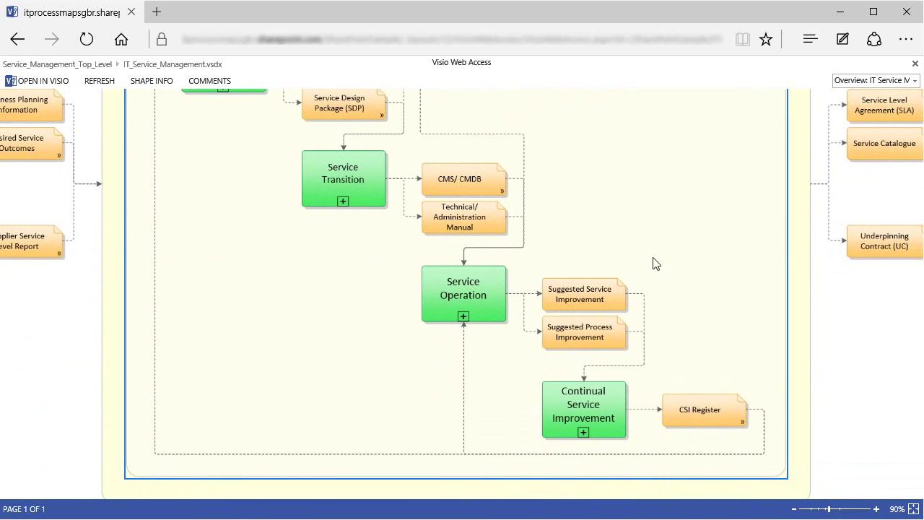
pyautogui.keyDown('ctrl'); pyautogui.click(468, 303); pyautogui.keyUp('ctrl')
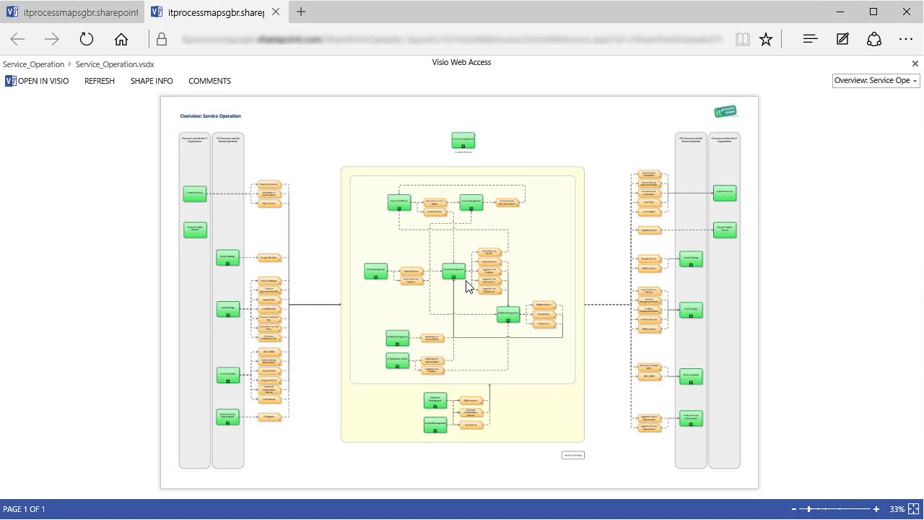
# - Drill down through Incident Management to the details page of Immediate Incident Resolution by 1st Level Support
pyautogui.scroll(5, 466, 287)
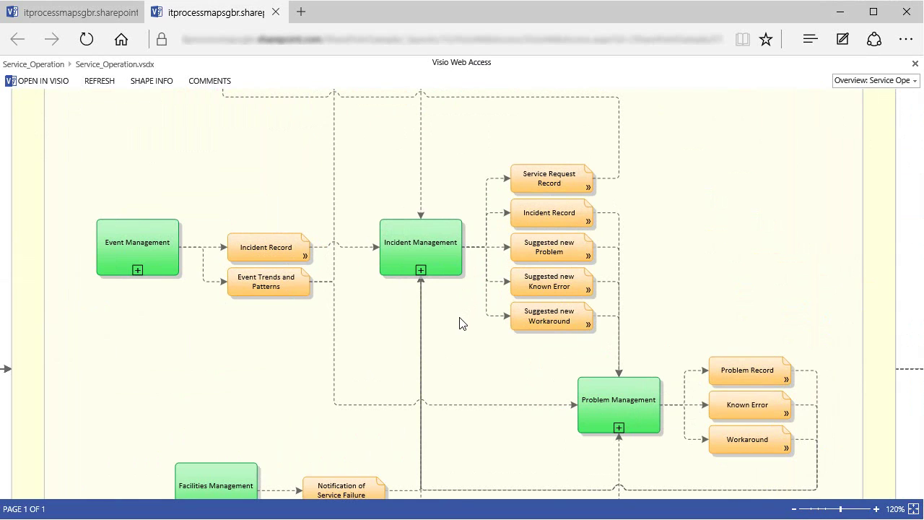
pyautogui.click(423, 254)
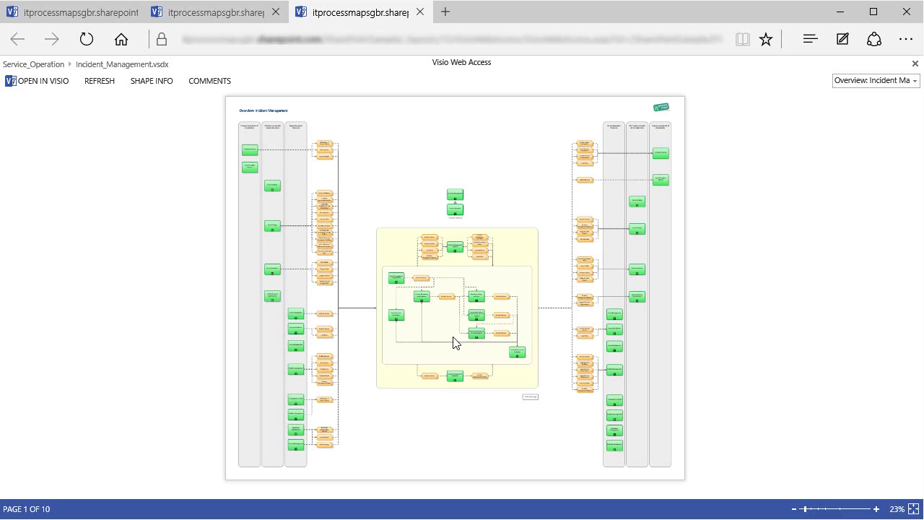
pyautogui.scroll(5, 489, 328)
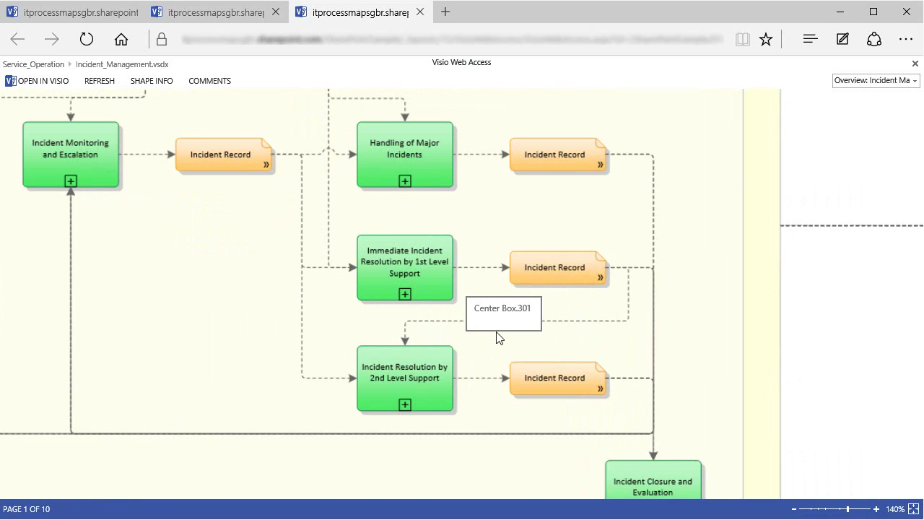
pyautogui.click(409, 274)
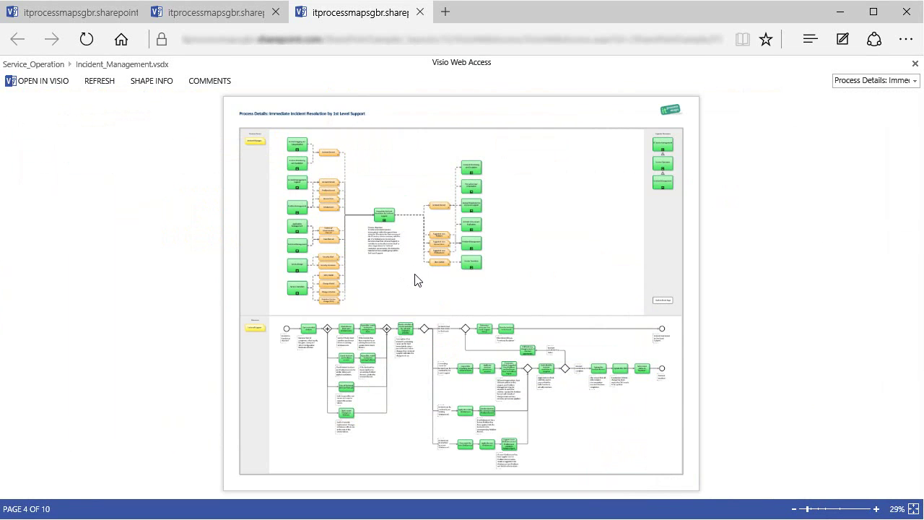
# - Display the shape information of the Incident Closure and Evaluation process and the outgoing Incident Record, with the information pane widened
pyautogui.scroll(5, 491, 358)
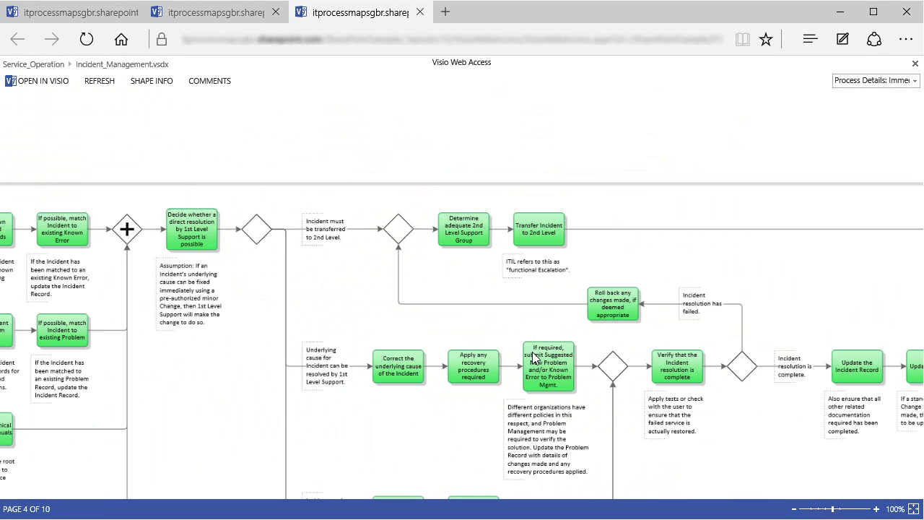
pyautogui.moveTo(615, 134); pyautogui.dragTo(884, 509)
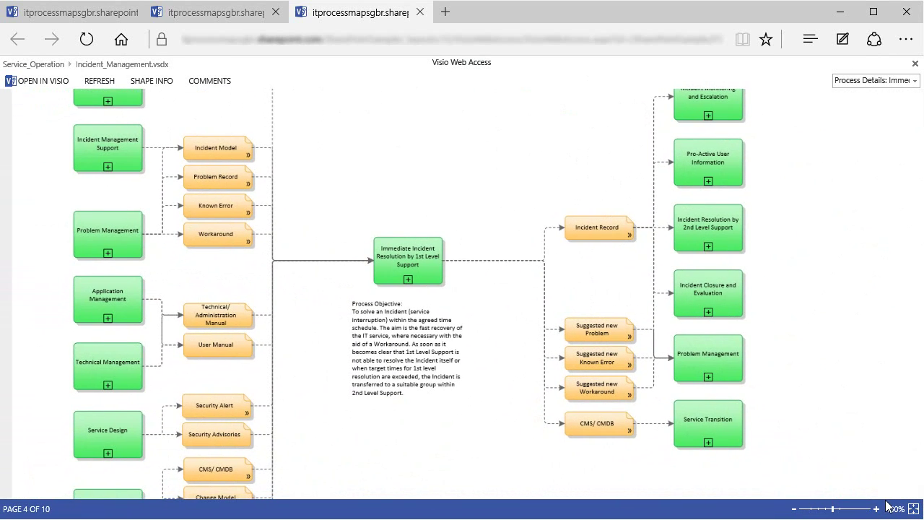
pyautogui.click(148, 83)
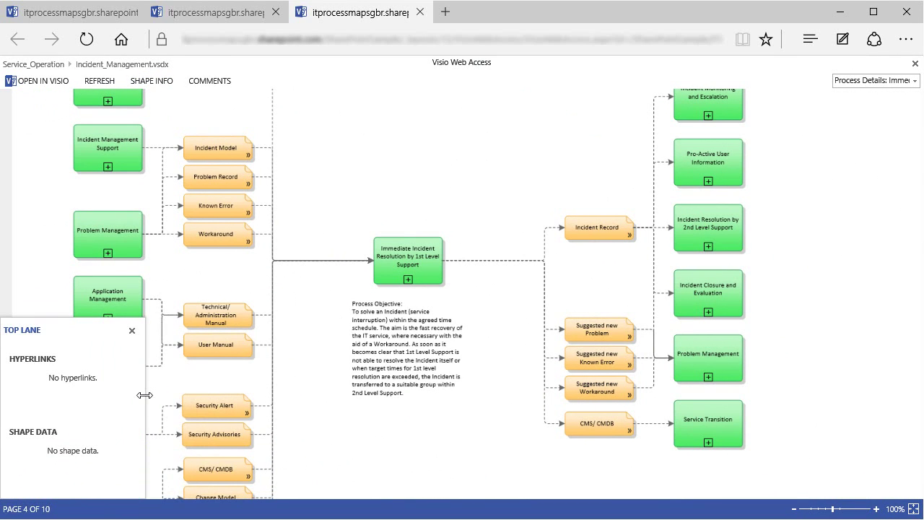
pyautogui.moveTo(144, 395); pyautogui.dragTo(480, 427)
pyautogui.click(706, 309)
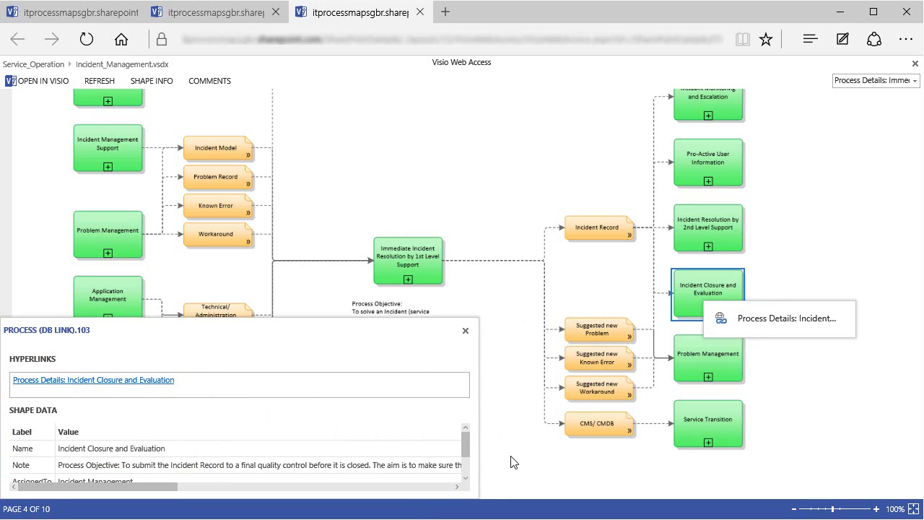
pyautogui.click(623, 243)
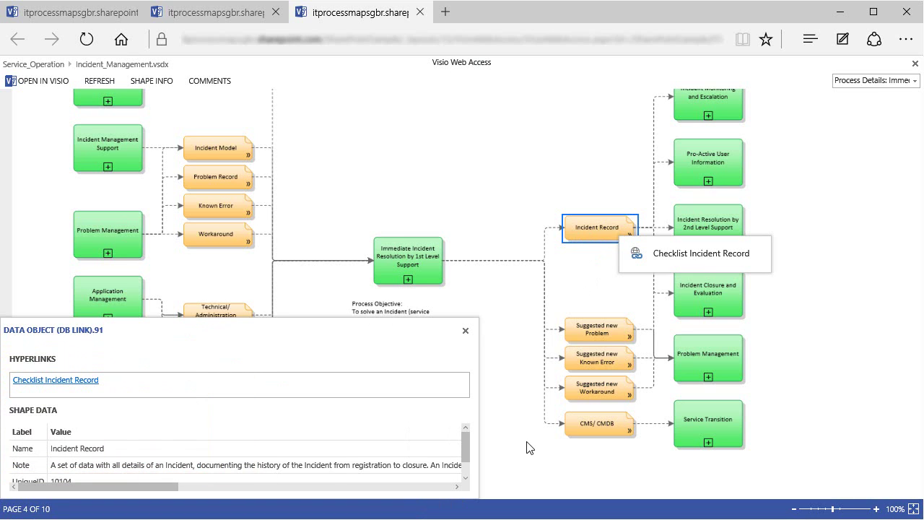
# - Hide the shape information and skim the linked Incident Record checklist in Word Online, closing the document when done
pyautogui.click(465, 330)
pyautogui.click(506, 381)
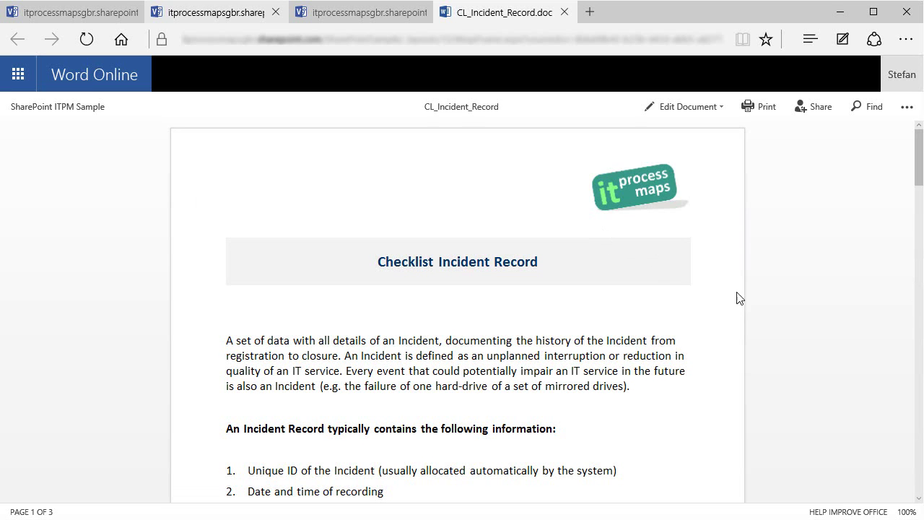
pyautogui.scroll(-5, 764, 317)
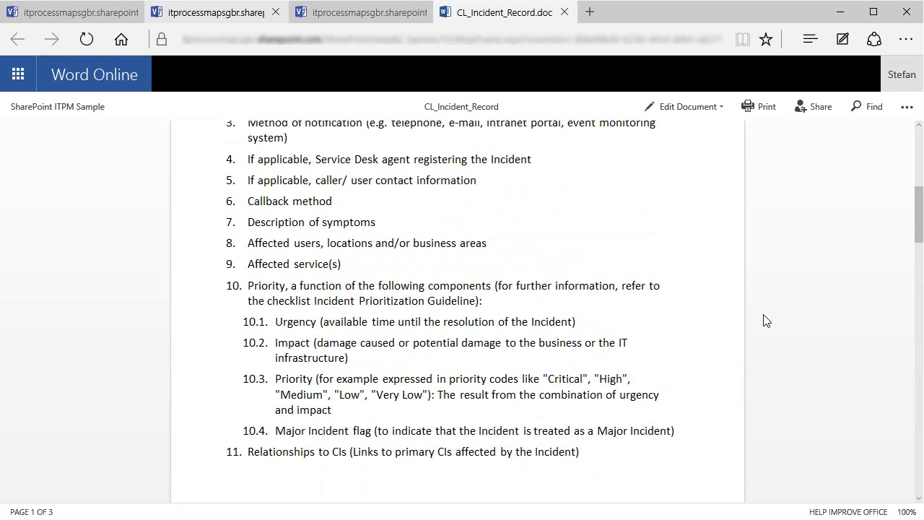
pyautogui.scroll(5, 766, 320)
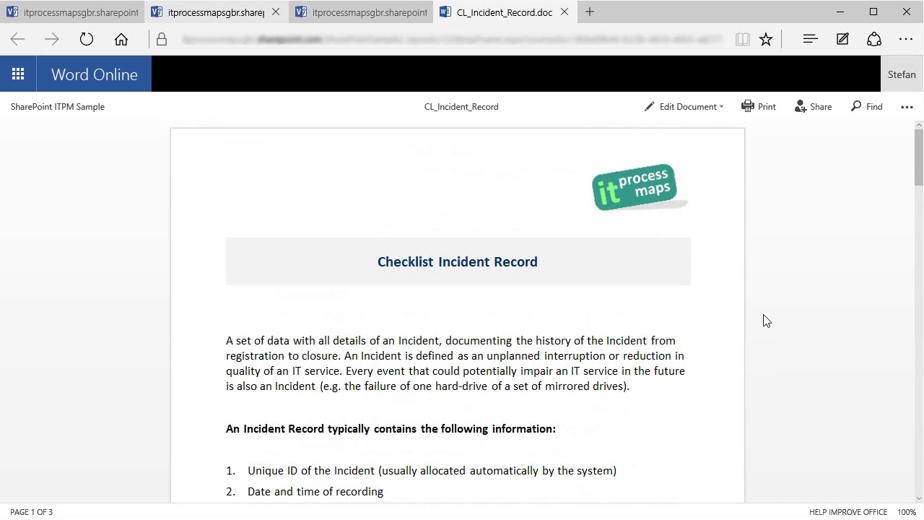
pyautogui.click(564, 12)
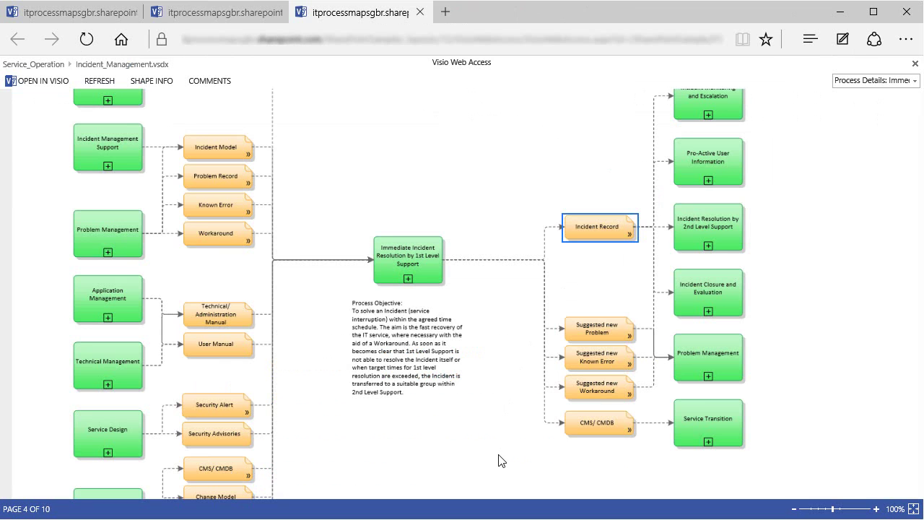
# - Open Incident_Management.vsdx in desktop Visio and go to the Immediate Incident Resolution by 1st Level Support details page
pyautogui.moveTo(501, 461); pyautogui.dragTo(807, 90)
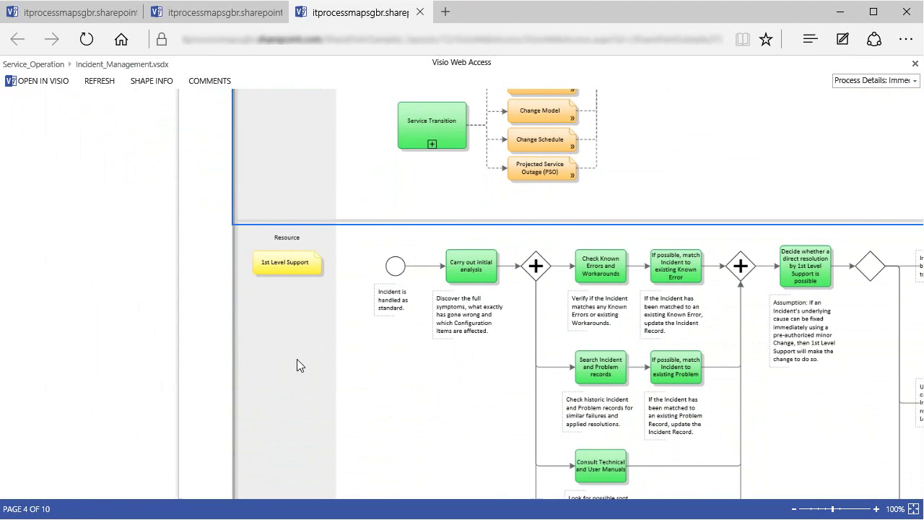
pyautogui.scroll(1, 506, 296)
pyautogui.scroll(1, 506, 296)
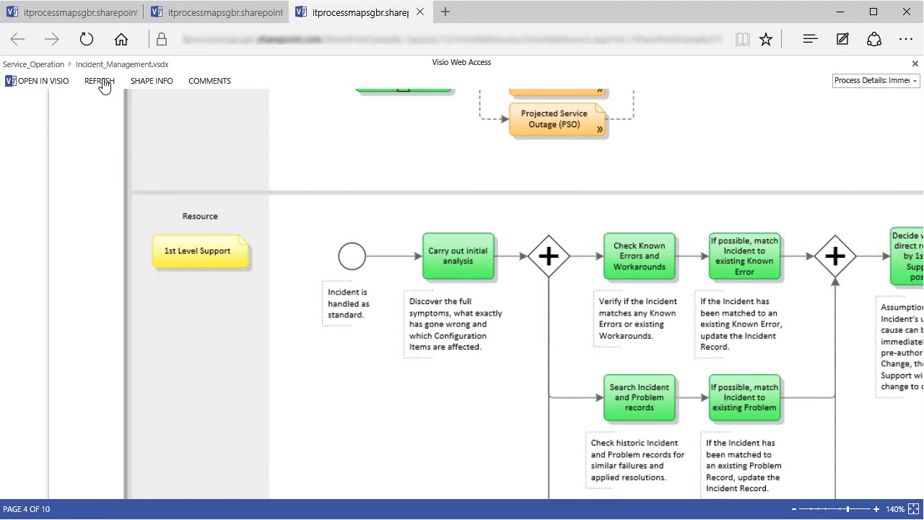
pyautogui.click(56, 84)
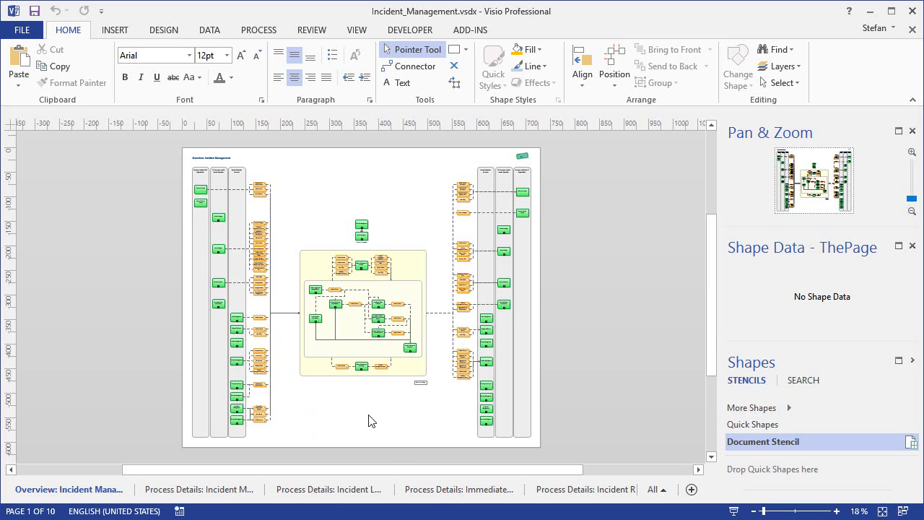
pyautogui.click(458, 489)
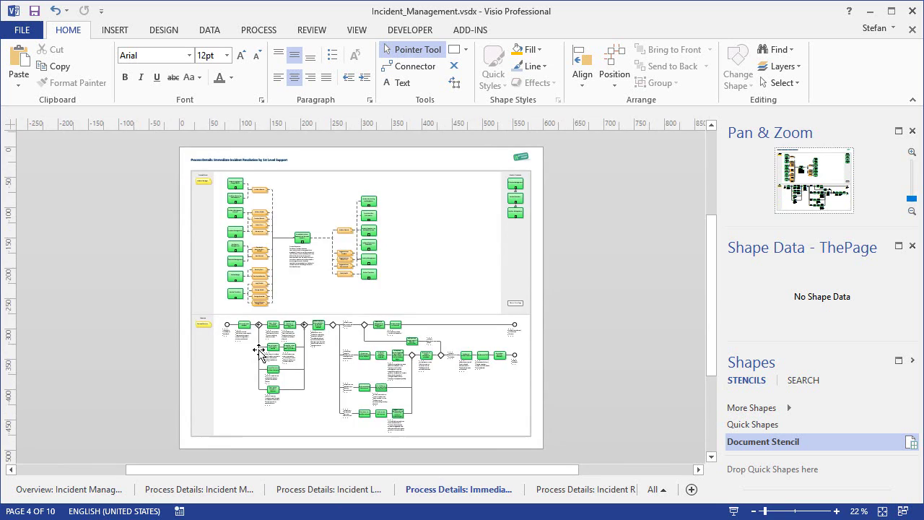
# - Extend the "Carry out initial analysis" task text to read "Carry out initial analysis and identify affected CIs"
pyautogui.scroll(8, 258, 352)
pyautogui.doubleClick(305, 212)
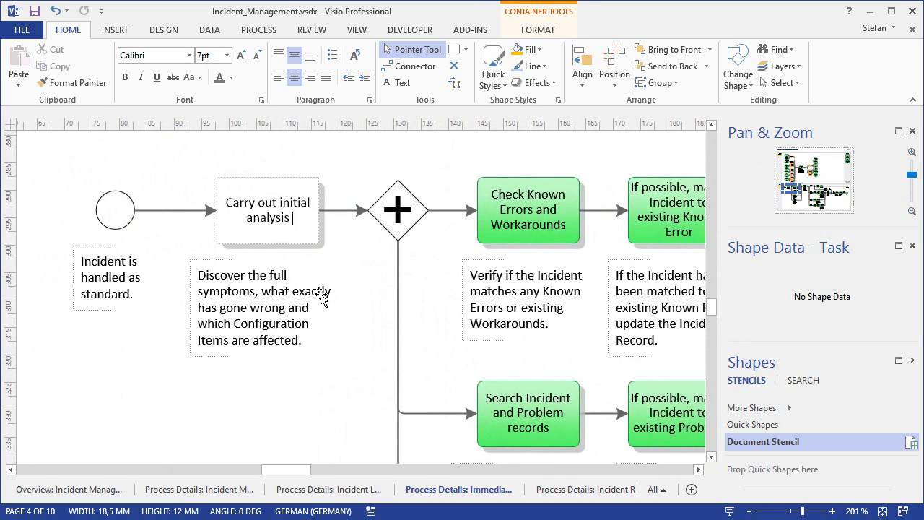
pyautogui.write('and identify affected ')
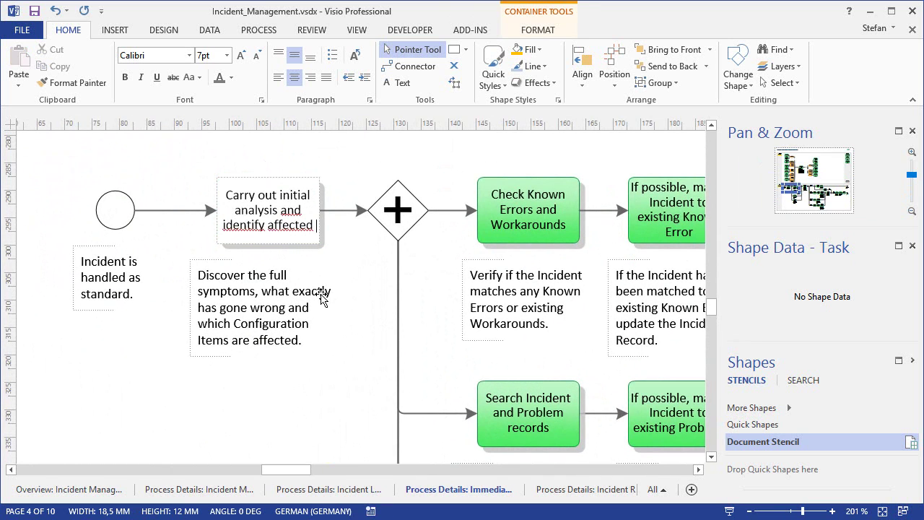
pyautogui.write('CIs')
pyautogui.click(338, 311)
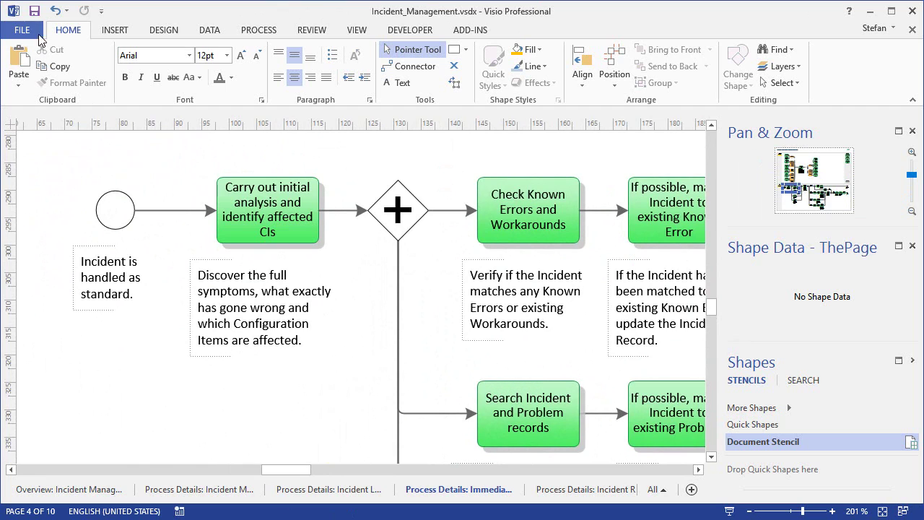
# - Save the edited drawing and close Visio, and refresh the diagram in Visio Web Access
pyautogui.click(34, 11)
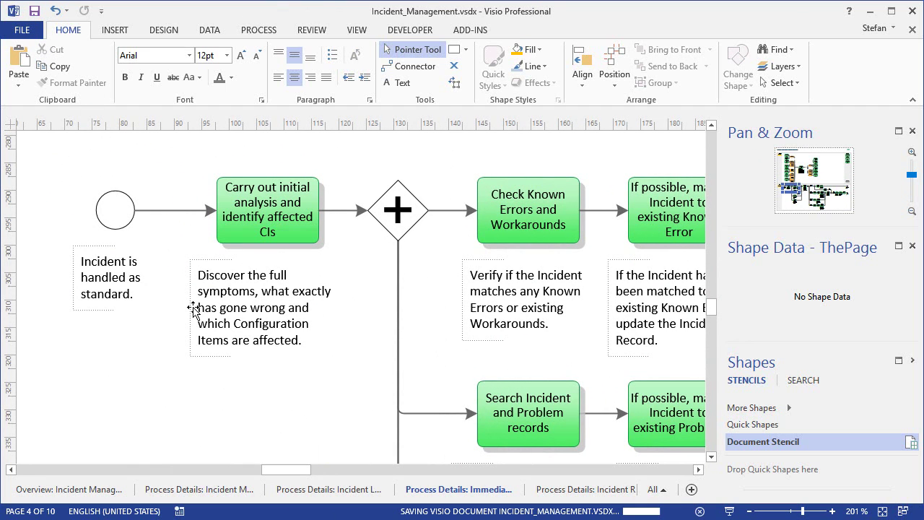
pyautogui.click(913, 14)
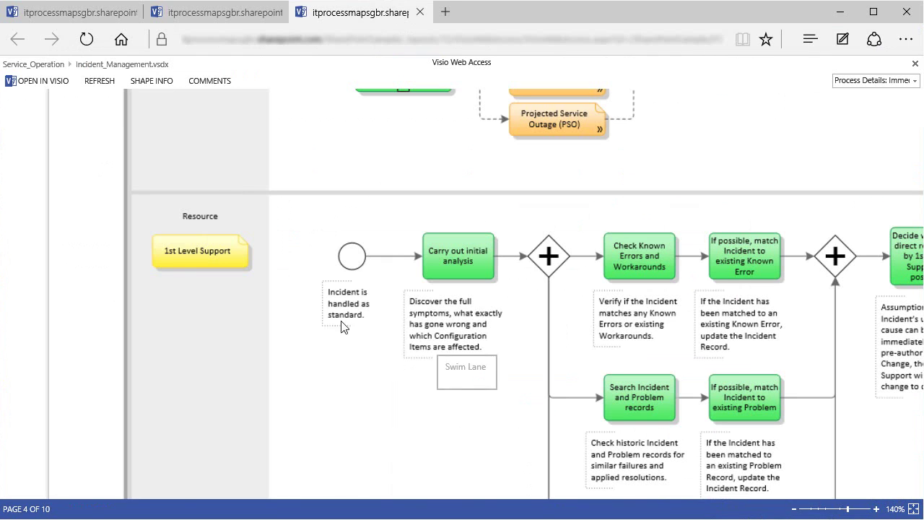
pyautogui.click(93, 81)
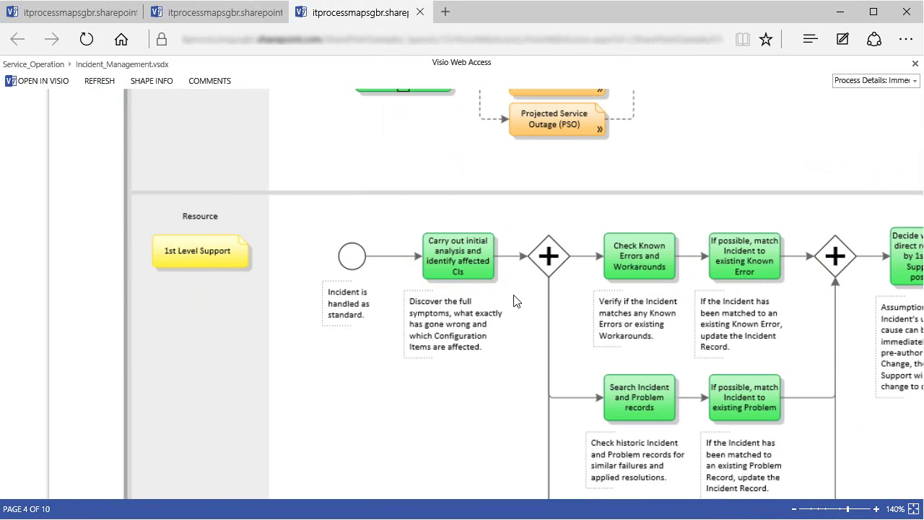
# - Return to the Service_Operation folder and open the sharing settings of the Incident_Management file
pyautogui.click(40, 64)
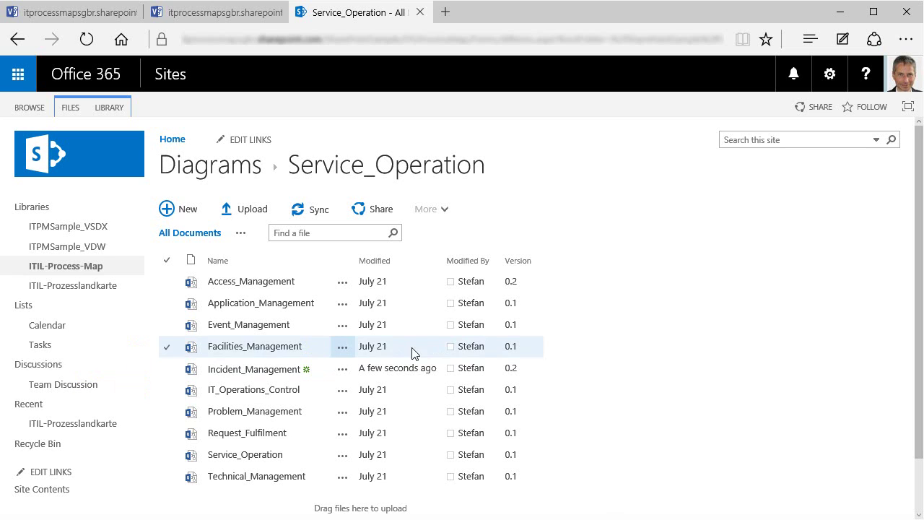
pyautogui.click(344, 370)
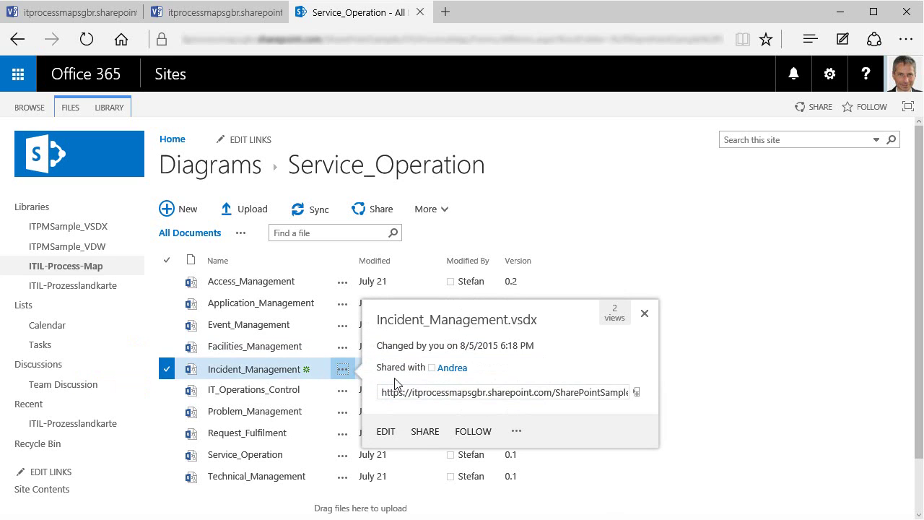
pyautogui.click(426, 433)
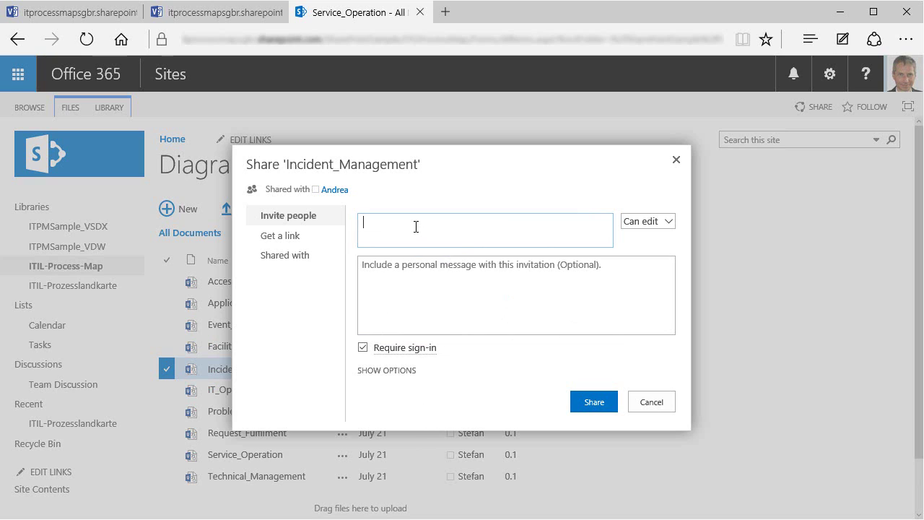
# - Share Incident_Management with a colleague by entering the person's name and granting the "Can view" permission
pyautogui.write('Mark')
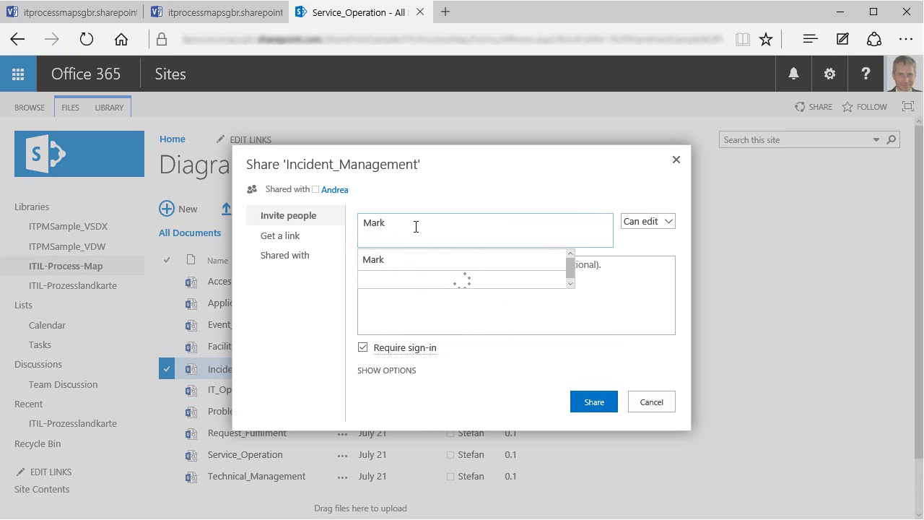
pyautogui.click(382, 261)
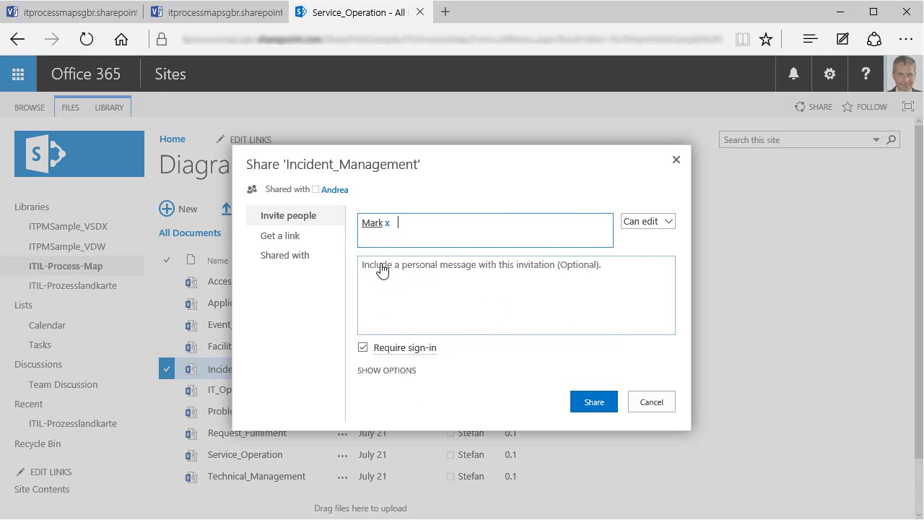
pyautogui.click(639, 222)
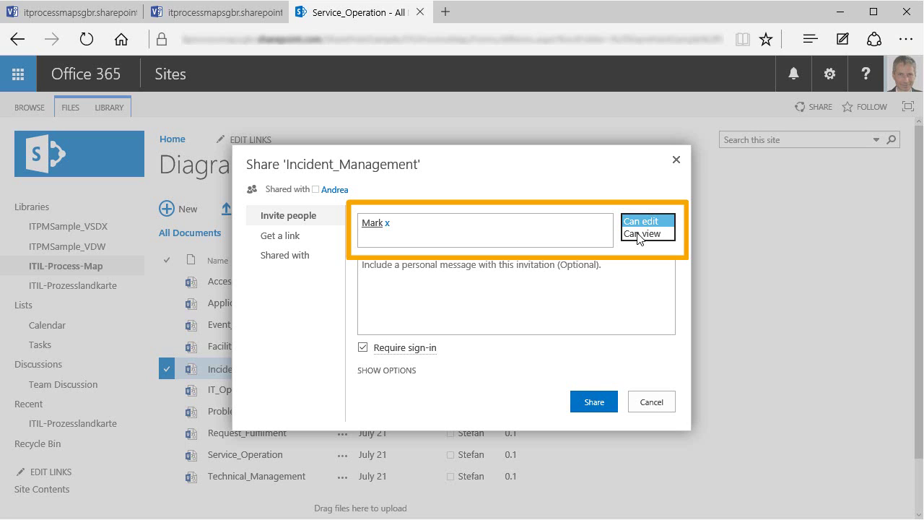
pyautogui.click(637, 234)
pyautogui.click(592, 402)
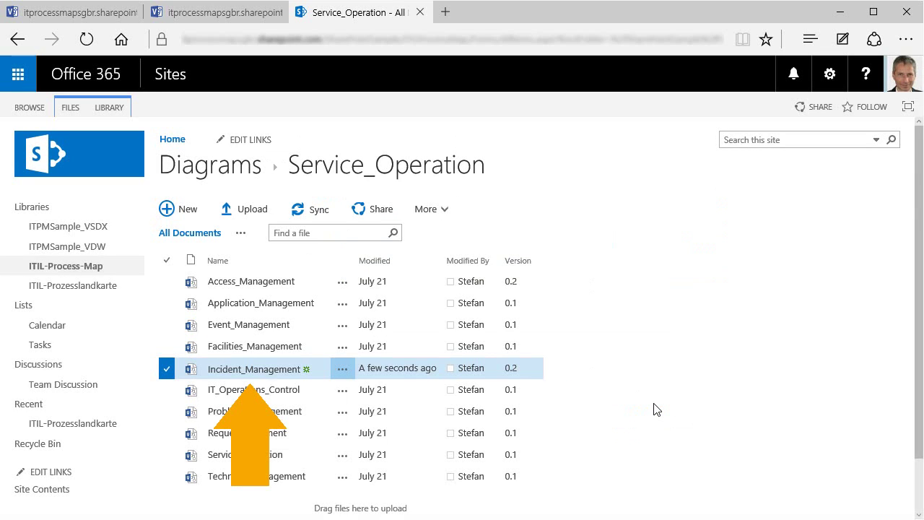
# - Go up to the Diagrams folder and check who the Service_Design folder is shared with
pyautogui.click(196, 173)
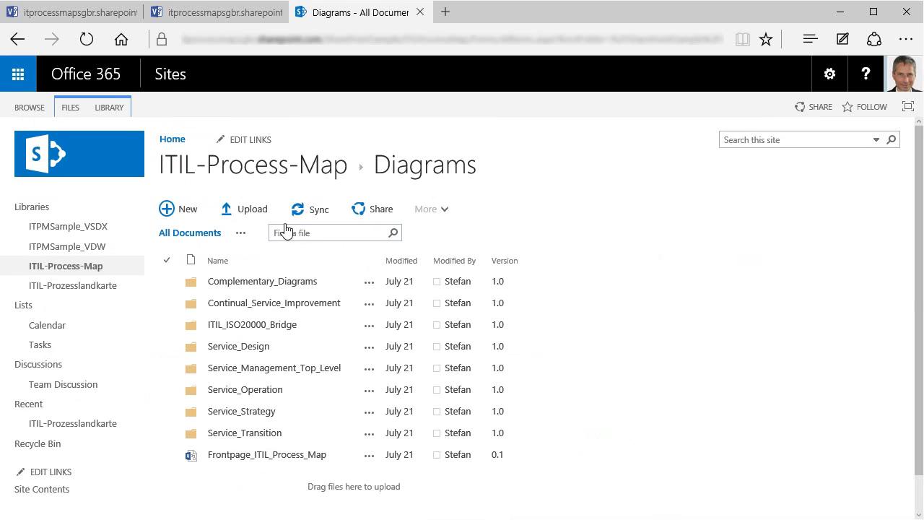
pyautogui.click(369, 347)
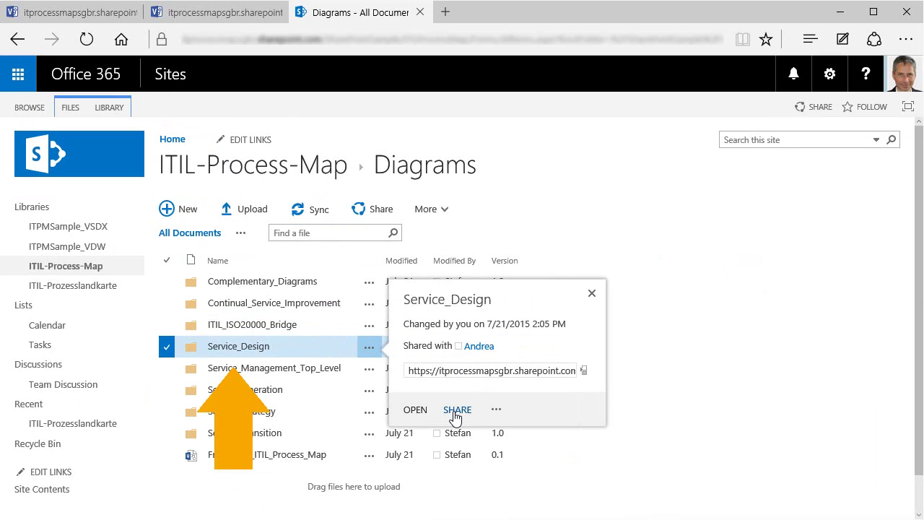
pyautogui.click(605, 325)
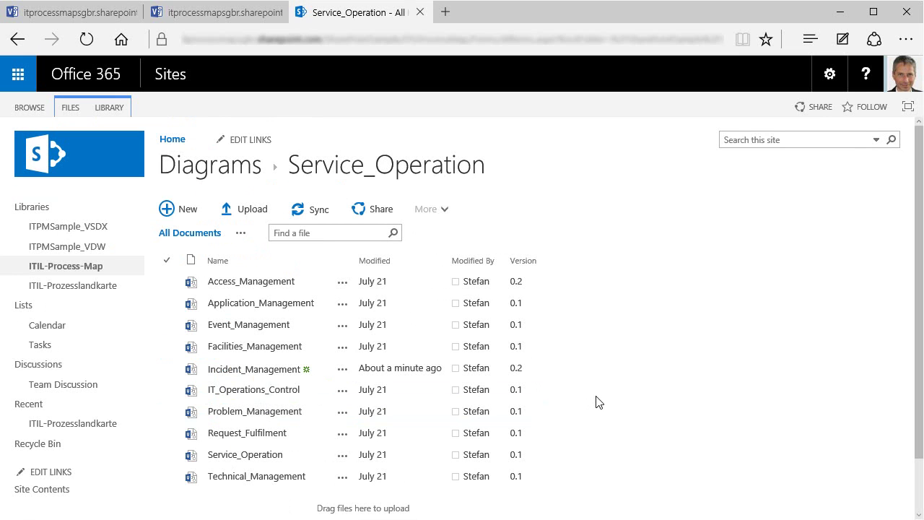
# - Review the version history of the Incident_Management file in the Service_Operation folder
pyautogui.rightClick(275, 371)
pyautogui.click(316, 455)
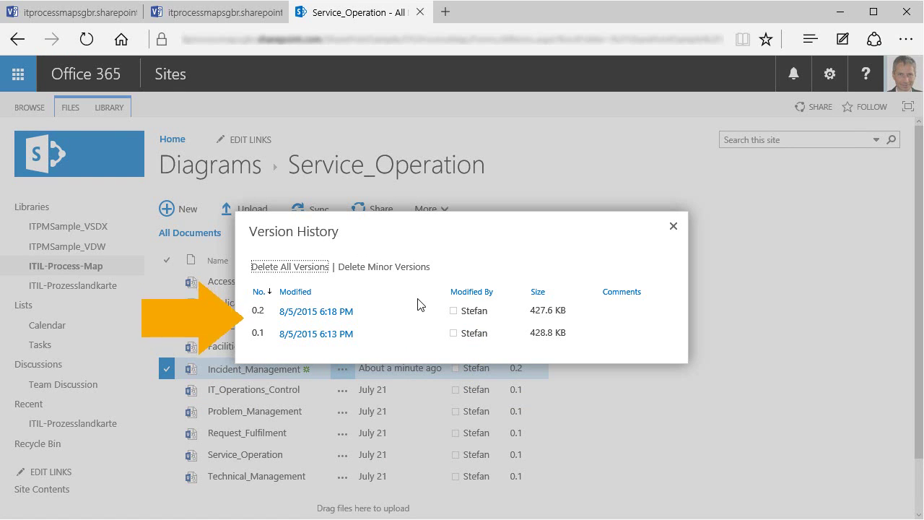
pyautogui.click(674, 228)
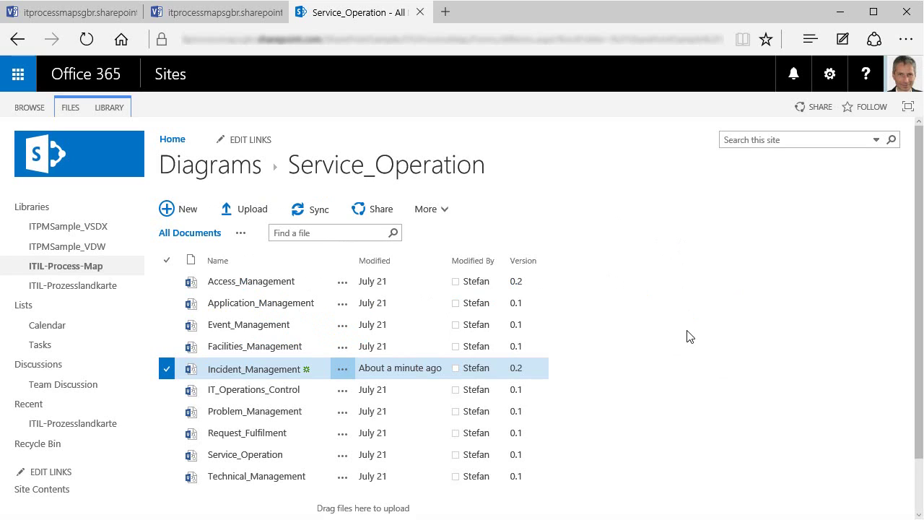
# - Check out the Incident_Management file and open it in Visio for editing
pyautogui.rightClick(288, 377)
pyautogui.moveTo(351, 505)
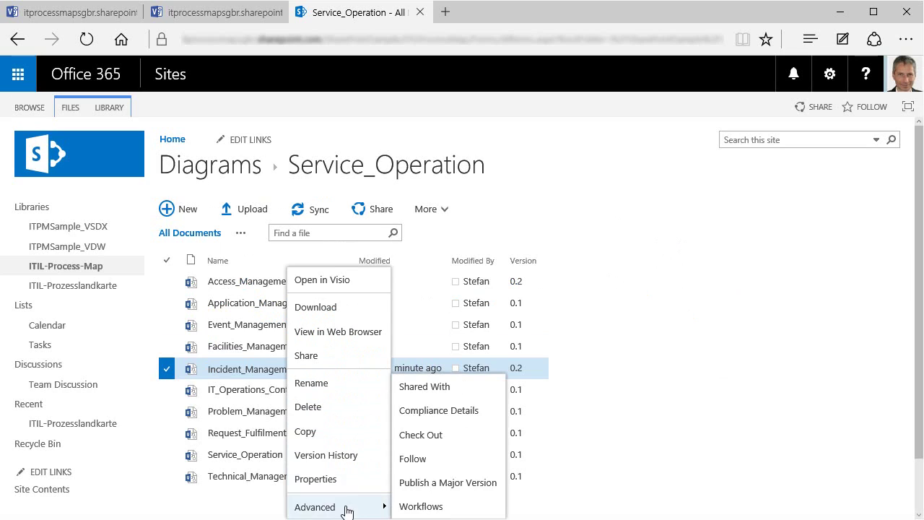
pyautogui.click(429, 437)
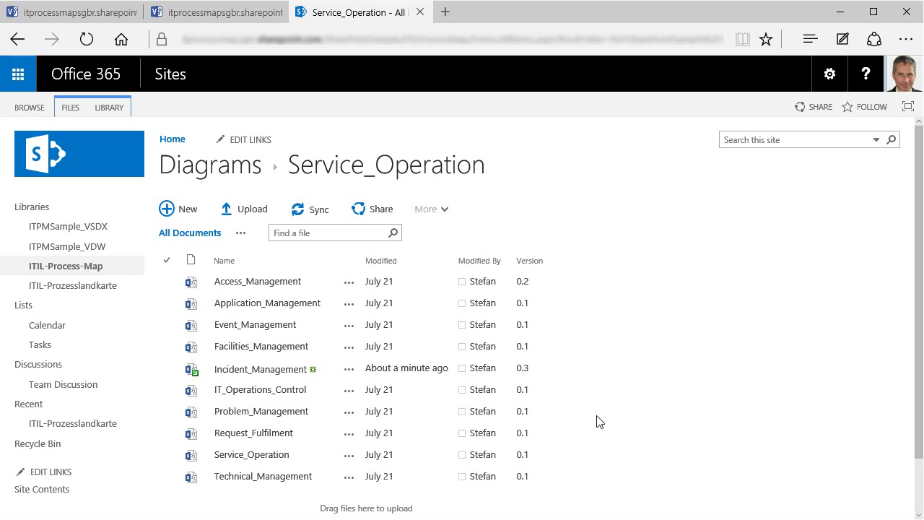
pyautogui.rightClick(296, 376)
pyautogui.click(322, 283)
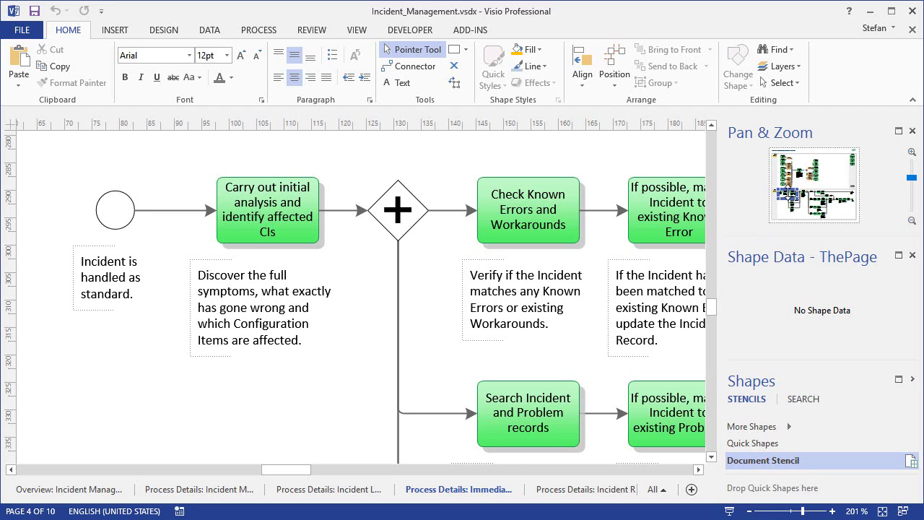
# - Insert a Task shape into the sequence flow after "Transfer Incident to 2nd Level" and label it "Do something else..."
pyautogui.moveTo(787, 193); pyautogui.dragTo(808, 199)
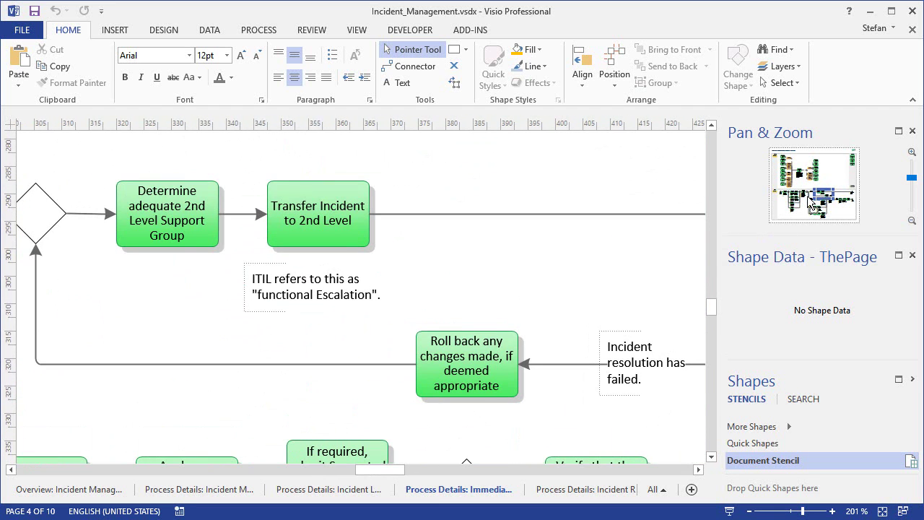
pyautogui.click(816, 460)
pyautogui.moveTo(814, 448); pyautogui.dragTo(472, 224)
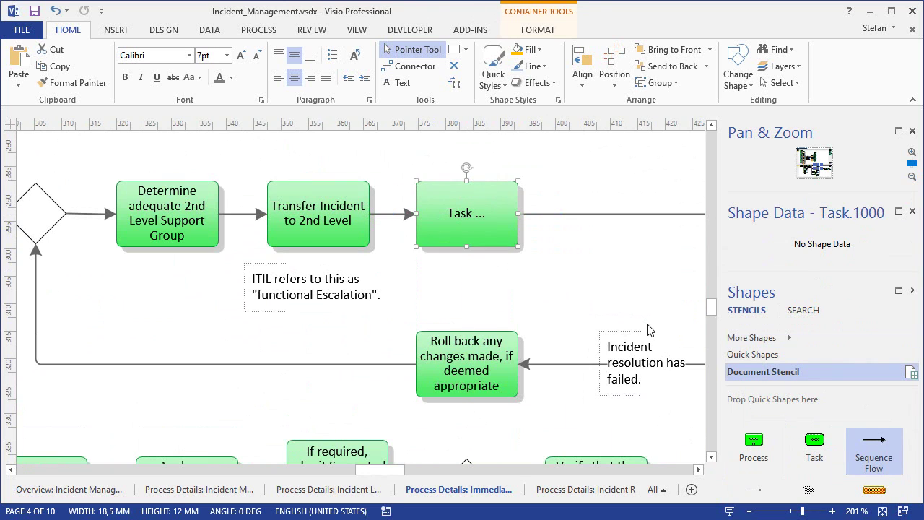
pyautogui.press('F2')
pyautogui.write('Do something el')
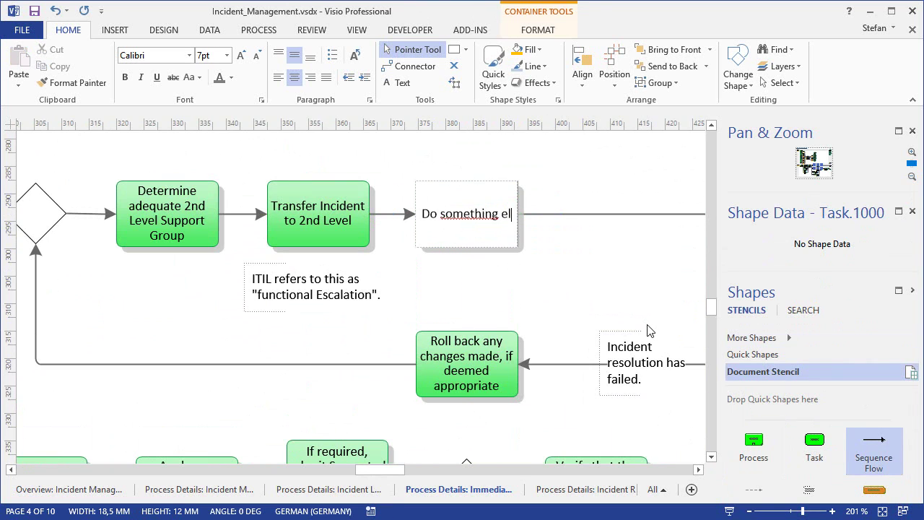
pyautogui.write('se...')
pyautogui.click(648, 326)
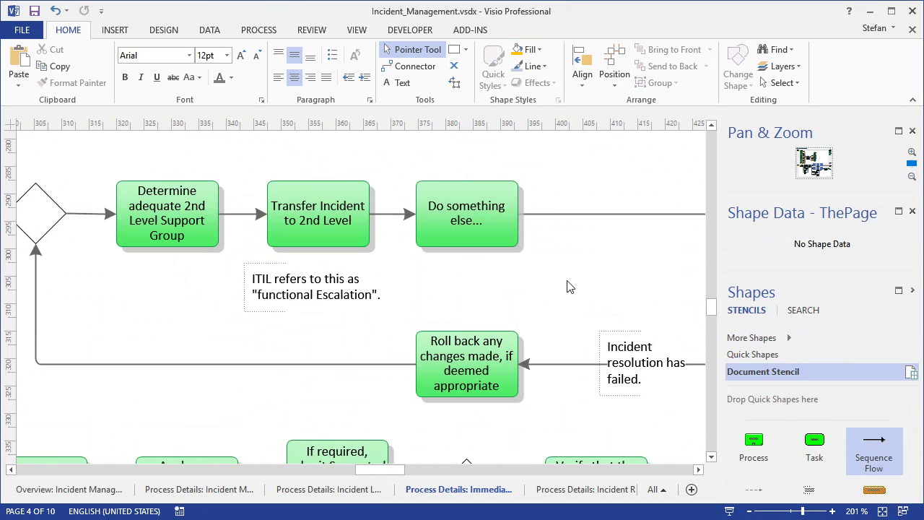
# - Save the drawing, check it in as minor version 0.3 with the comment "Added an activity", and close Visio
pyautogui.click(35, 11)
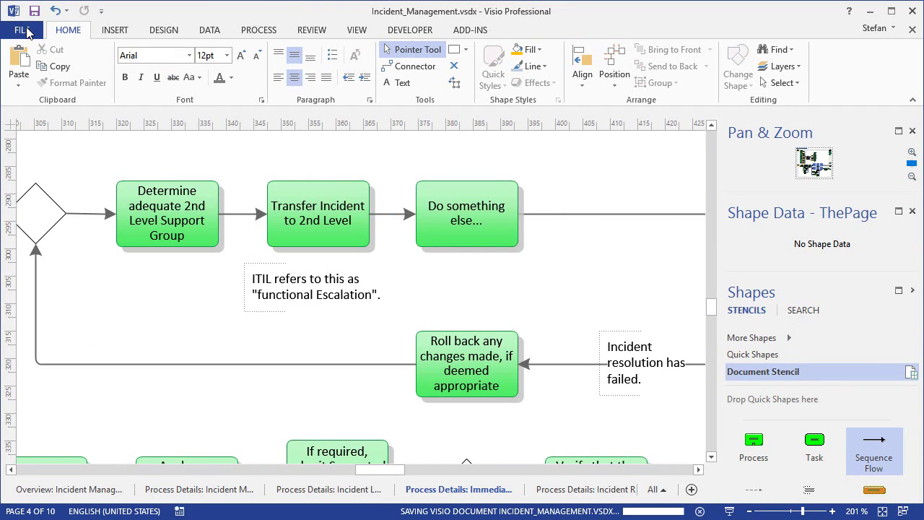
pyautogui.click(24, 30)
pyautogui.click(176, 190)
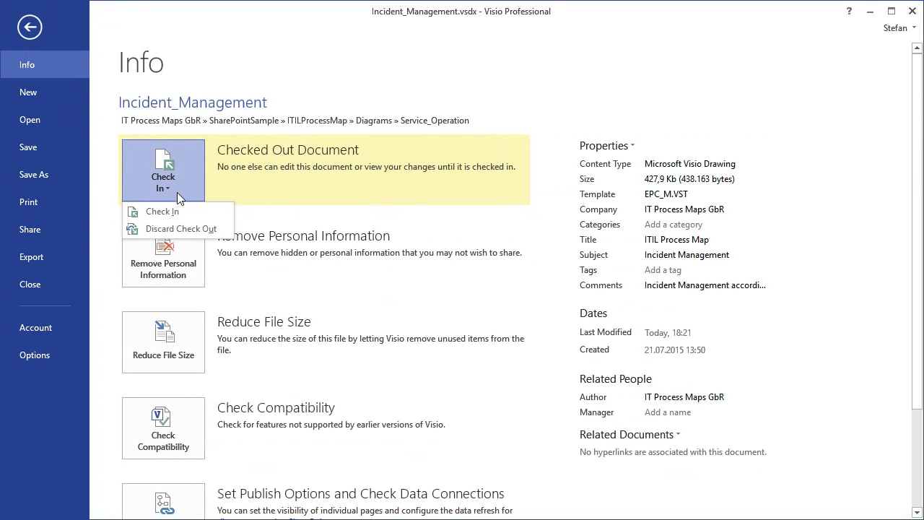
pyautogui.click(164, 213)
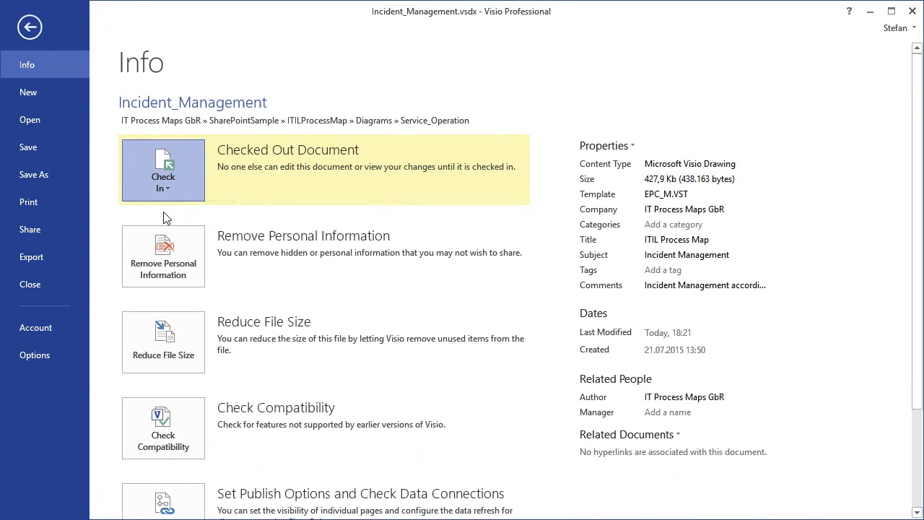
pyautogui.write('Added ')
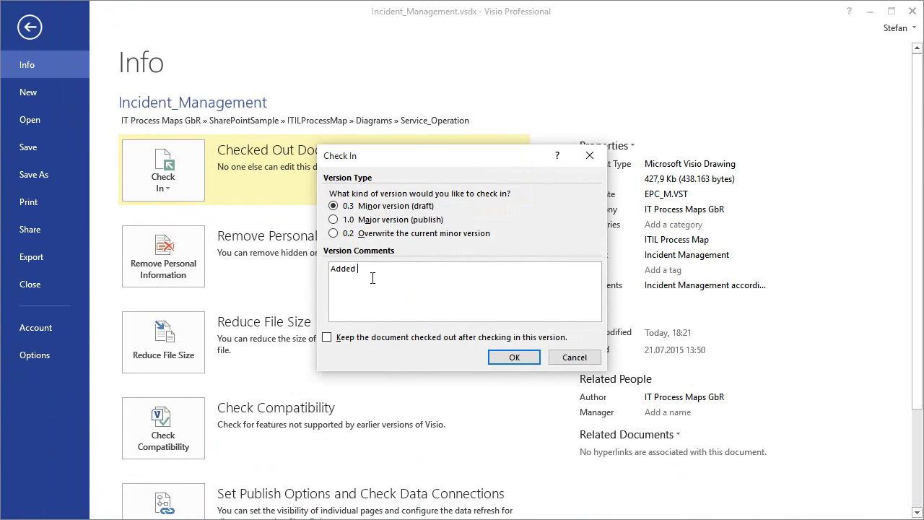
pyautogui.write('a n activity')
pyautogui.click(514, 357)
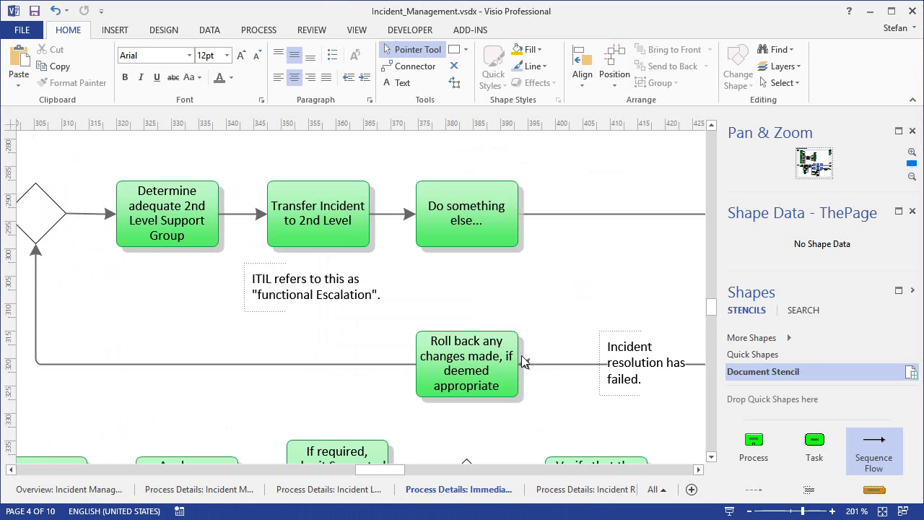
pyautogui.click(913, 11)
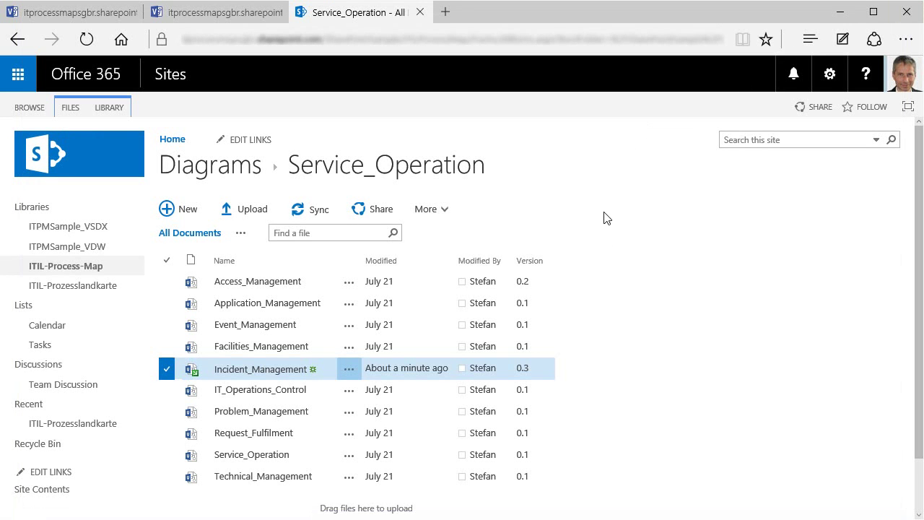
# - Refresh the Service_Operation folder and look up the check-in comment in the version history of Incident_Management
pyautogui.click(86, 40)
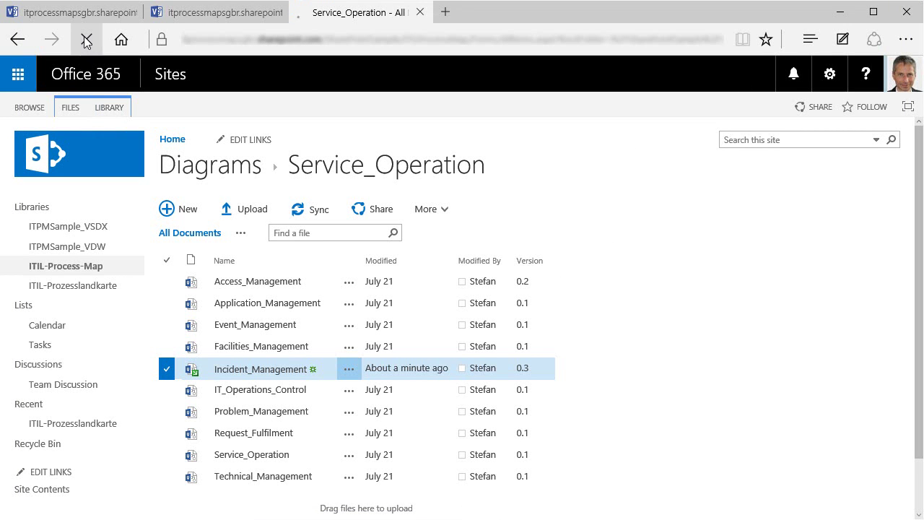
pyautogui.rightClick(274, 370)
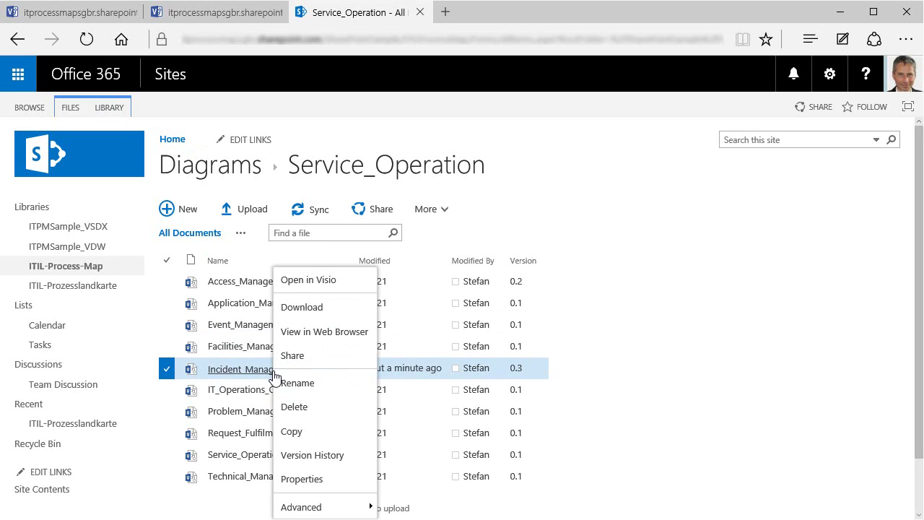
pyautogui.click(318, 456)
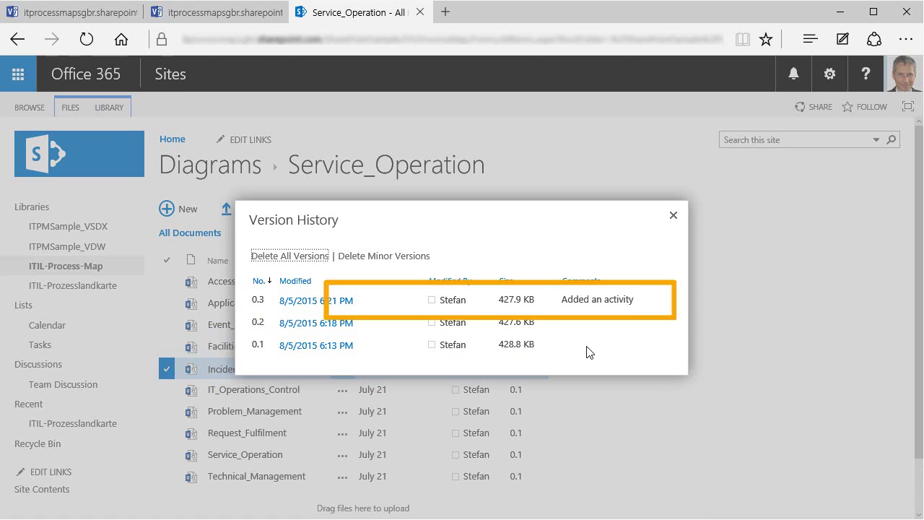
pyautogui.click(673, 215)
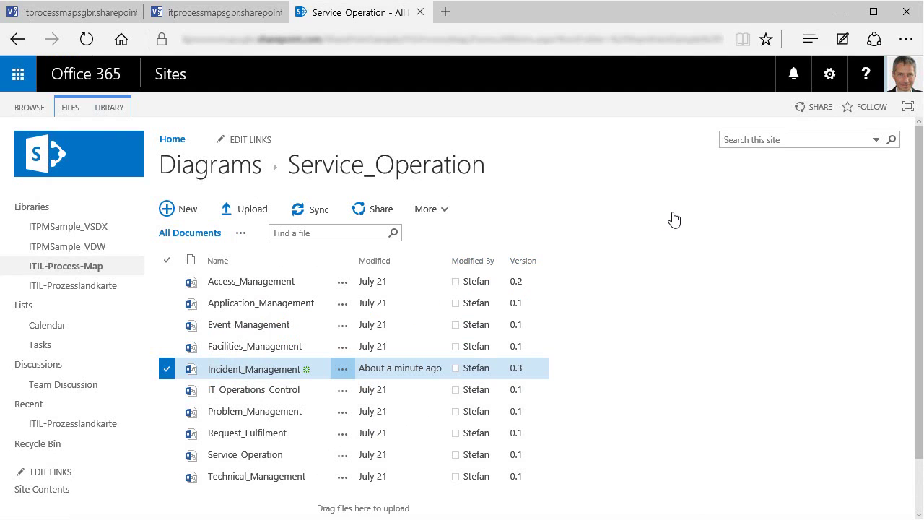
# - View Incident_Management in the browser and go to the process details of Immediate Incident Resolution by 1st Level Support
pyautogui.click(285, 371)
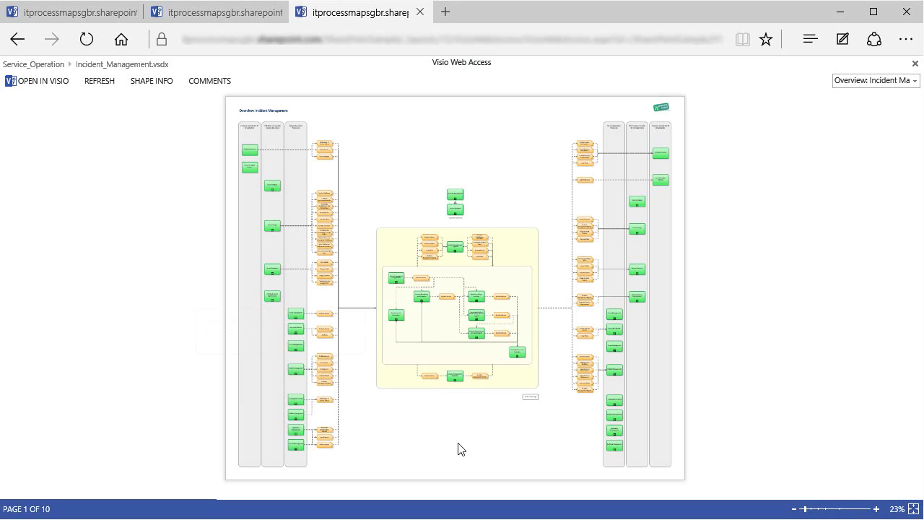
pyautogui.scroll(5, 475, 325)
pyautogui.click(484, 314)
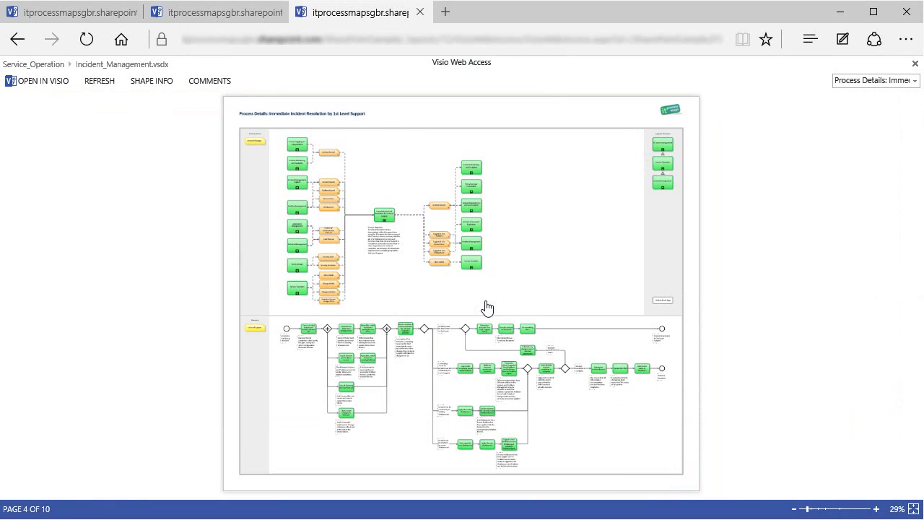